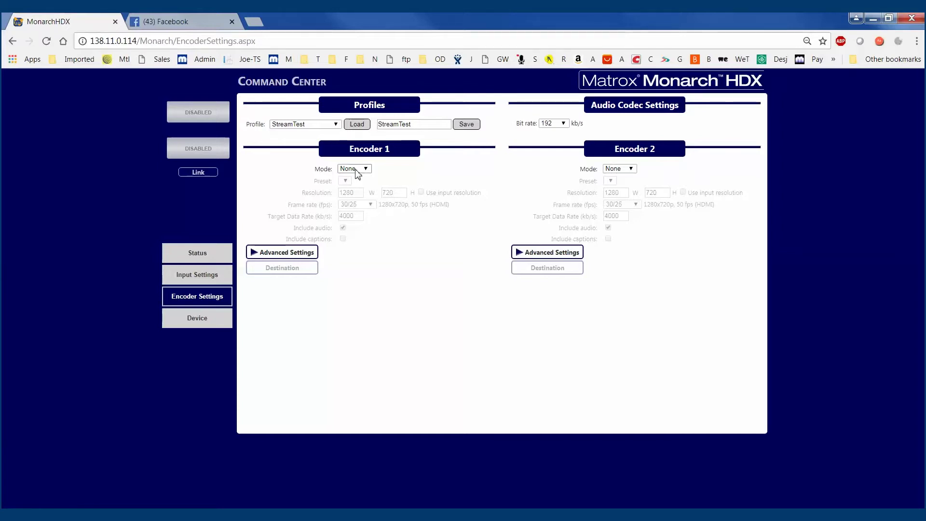
- Set Encoder 1 to RTMP mode with the Default destination and the 1280 x 720 preset
click(356, 170)
click(348, 193)
click(395, 170)
click(397, 177)
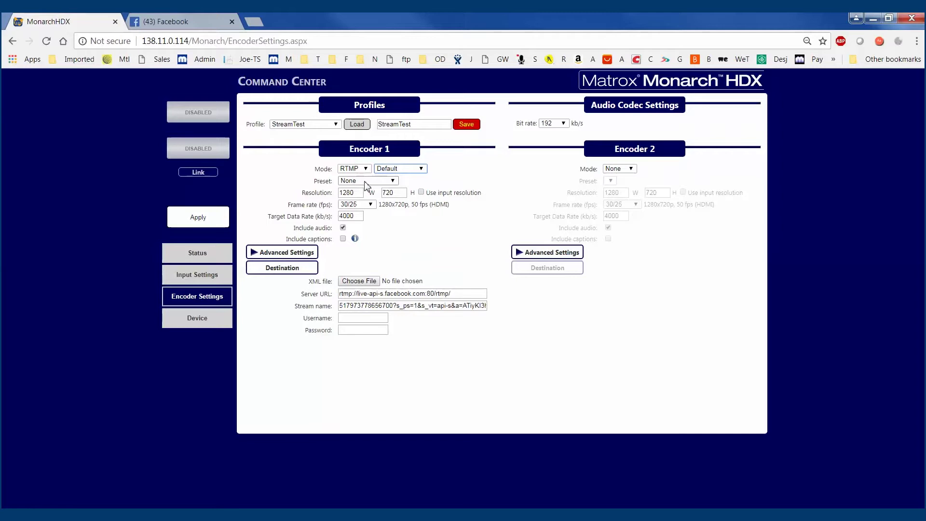
click(366, 181)
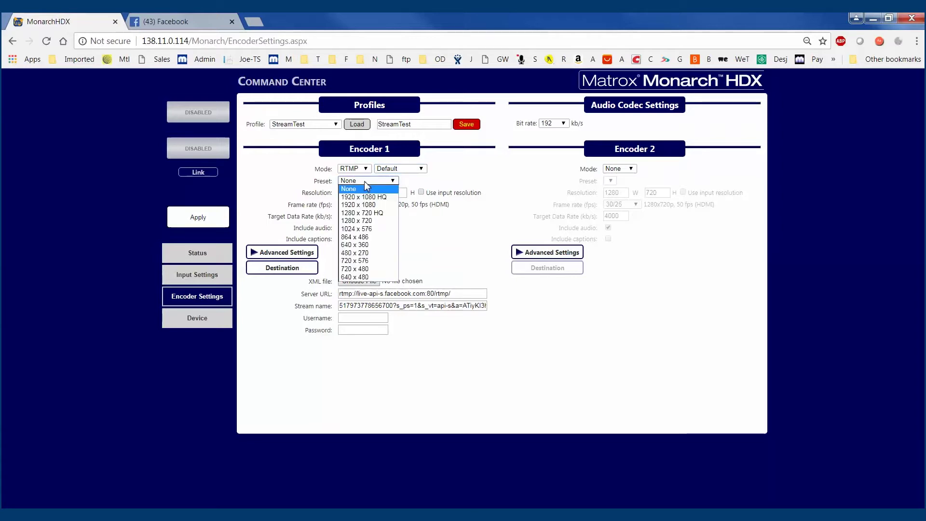
click(366, 221)
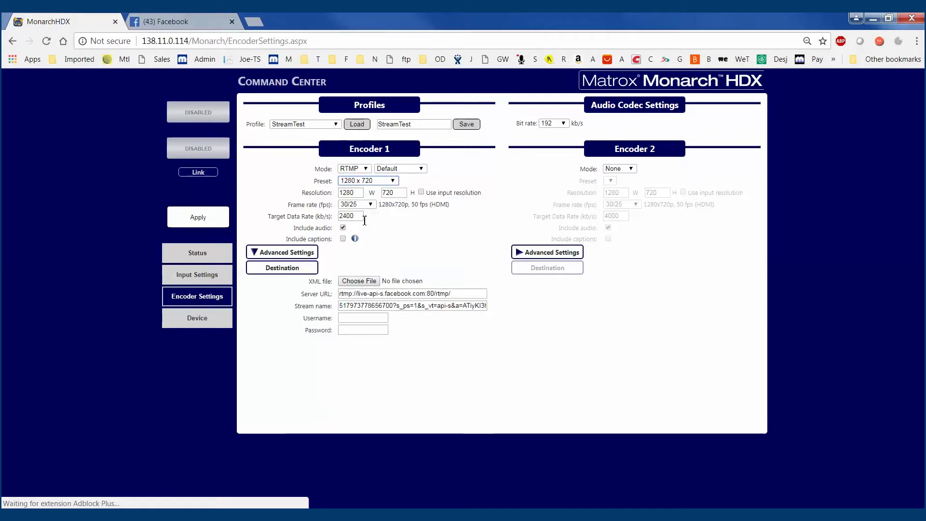
drag(364, 218, 328, 214)
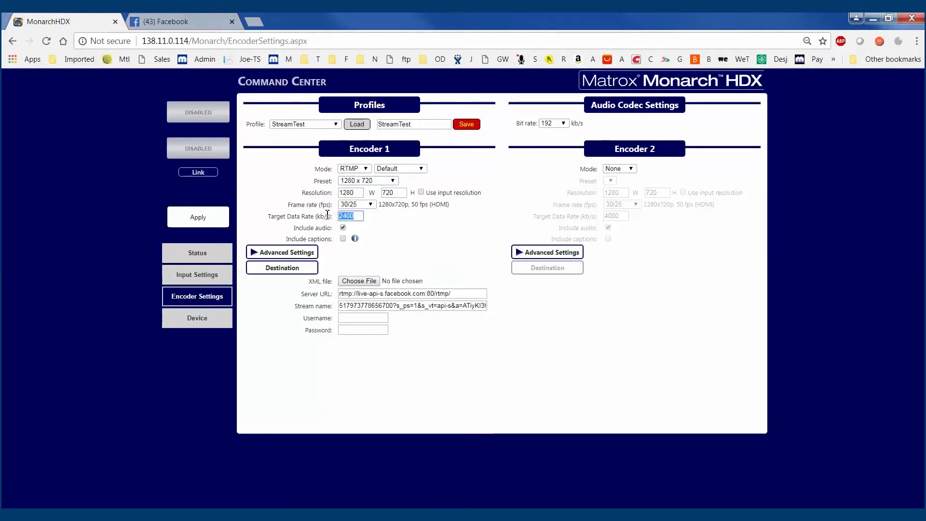
- Enter 4000 kb/s as Encoder 1's target data rate in place of 2400
text(4000)
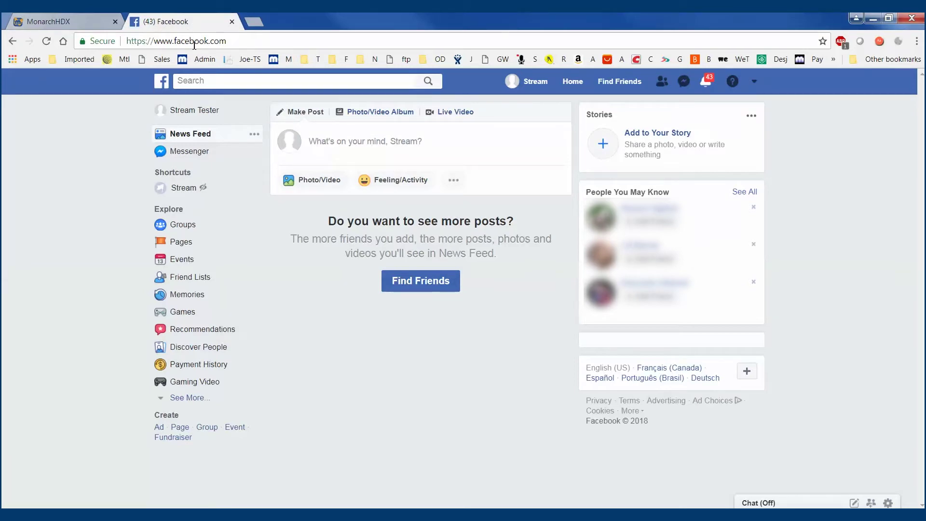
- Start a Facebook Live Video and choose the Connect option to use an external encoder
click(454, 114)
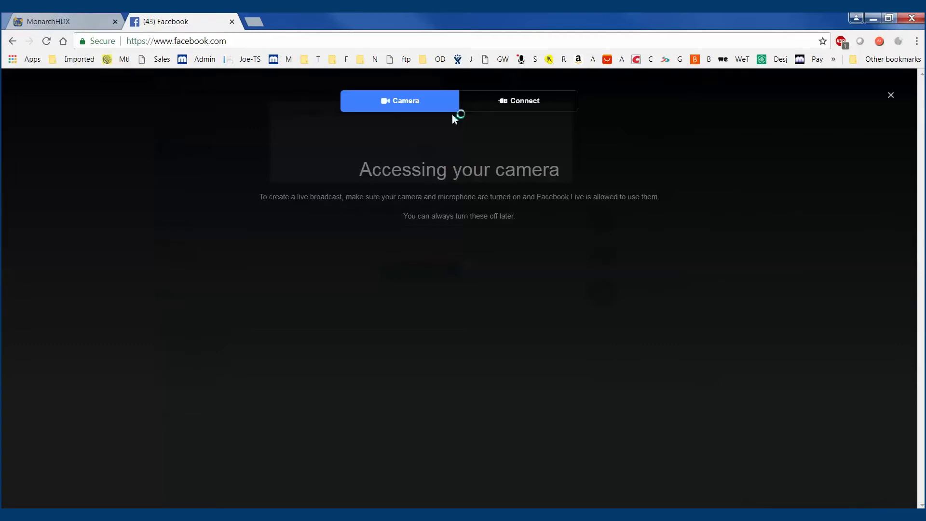
click(524, 102)
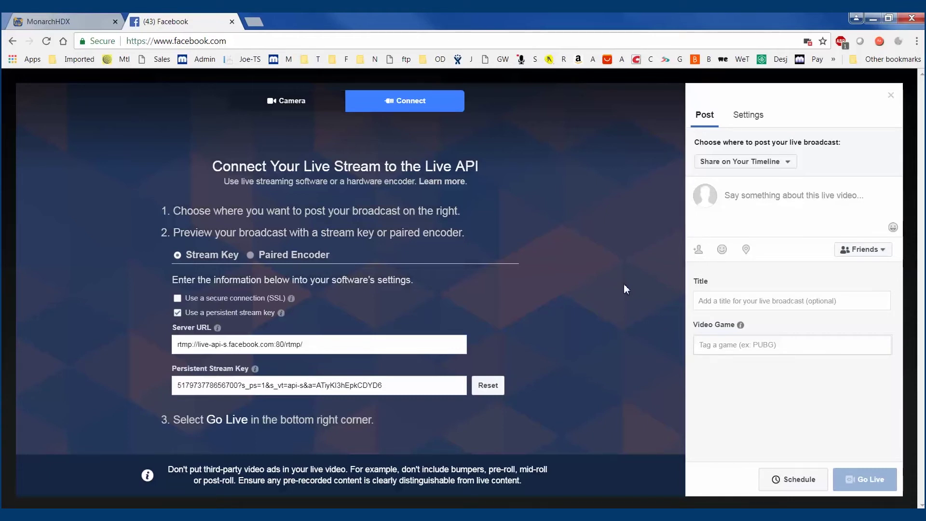
triple_click(311, 344)
right_click(309, 344)
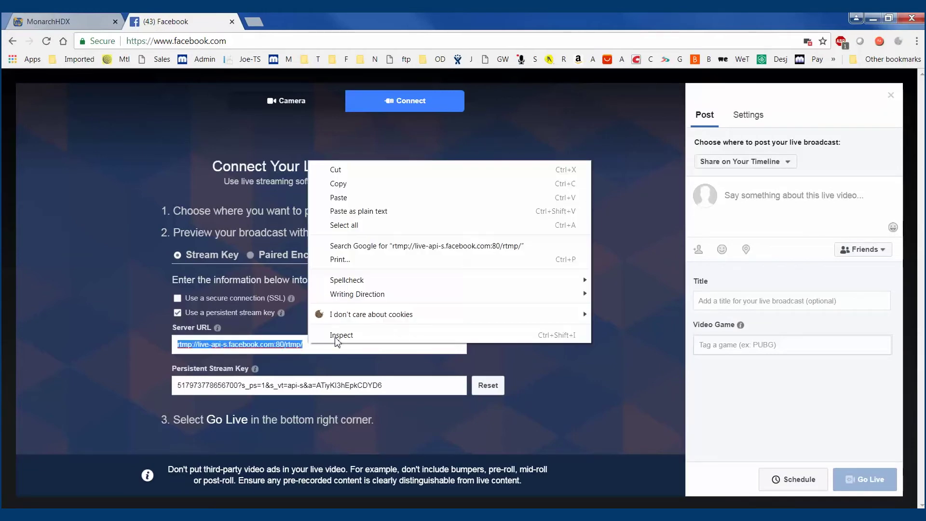
click(343, 184)
click(58, 21)
triple_click(411, 294)
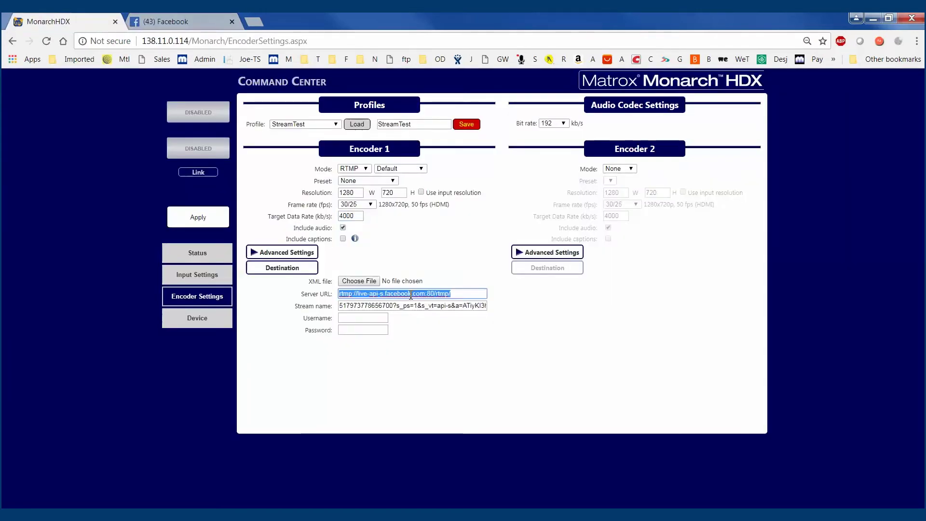
right_click(411, 297)
click(444, 330)
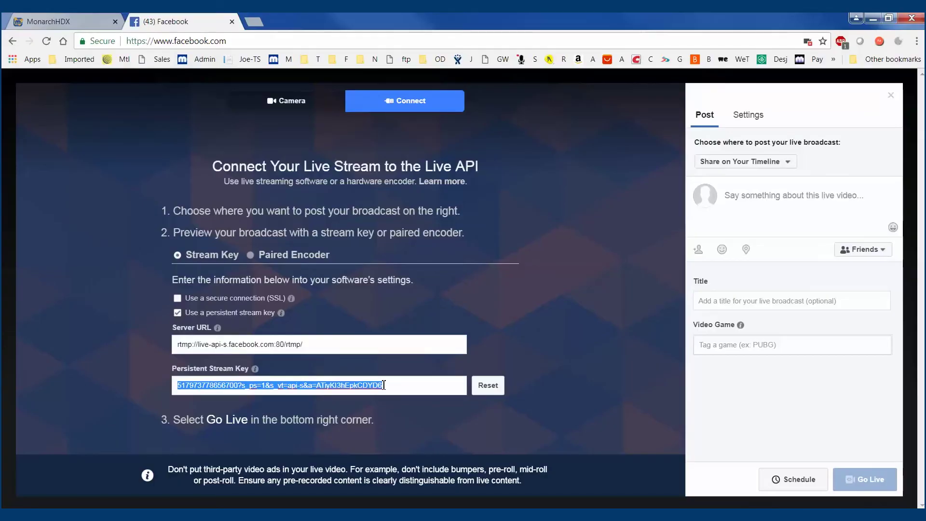
- Paste the Facebook stream key as the encoder's stream name and apply the settings
click(424, 226)
click(83, 28)
triple_click(411, 305)
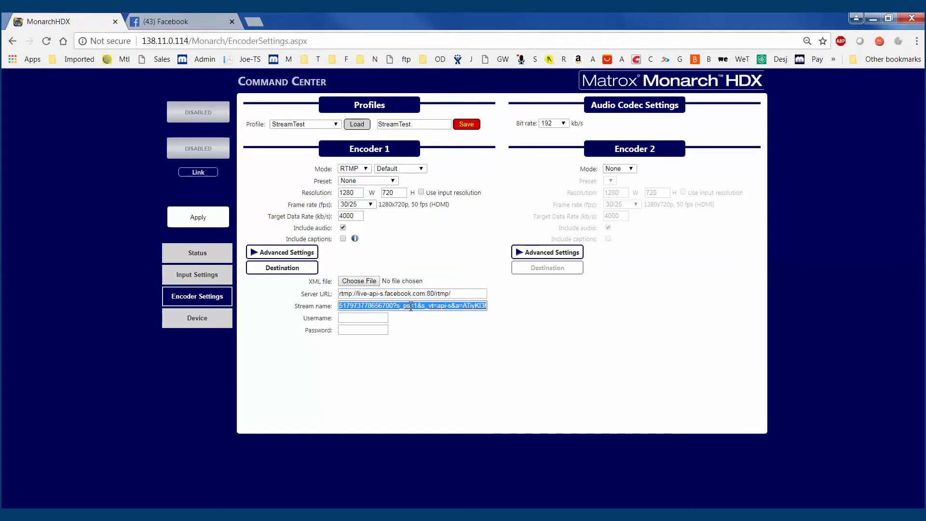
key(BackSpace)
right_click(411, 305)
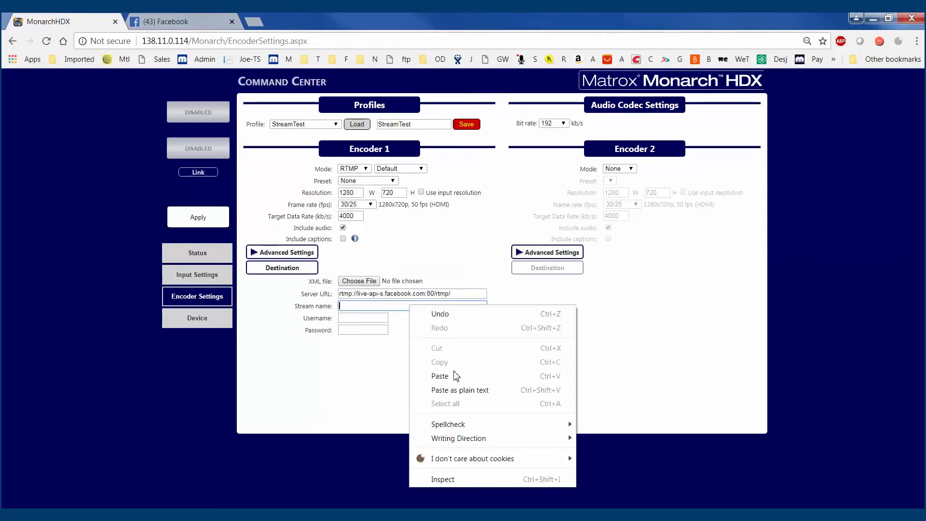
click(456, 376)
click(499, 390)
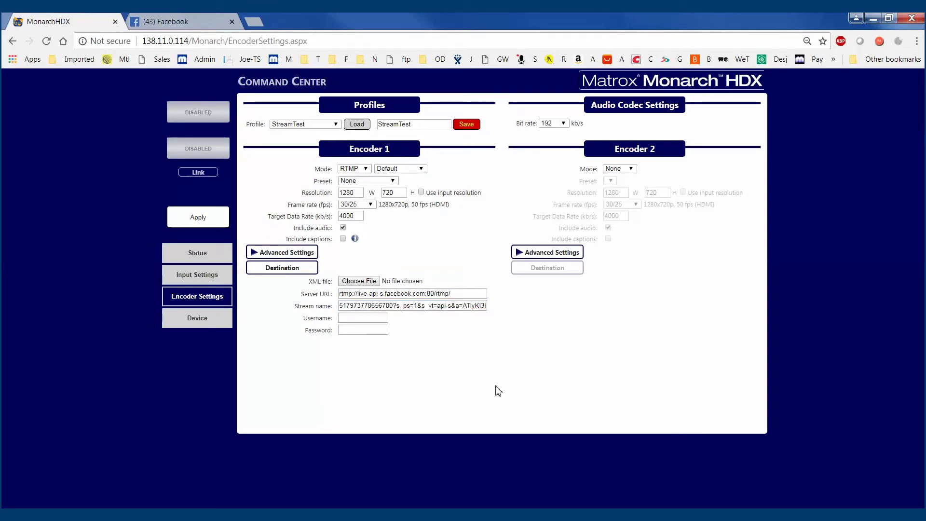
click(200, 217)
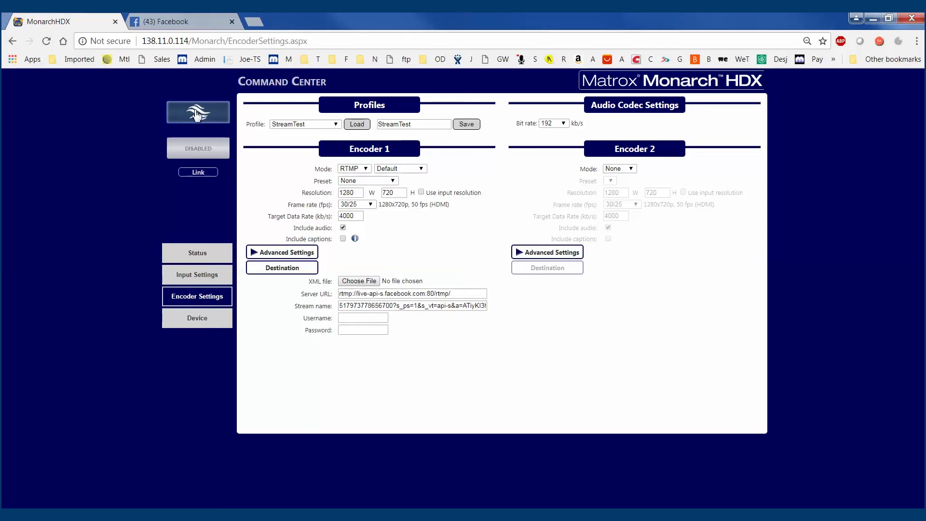
- Start Encoder 1 streaming to Facebook
click(197, 115)
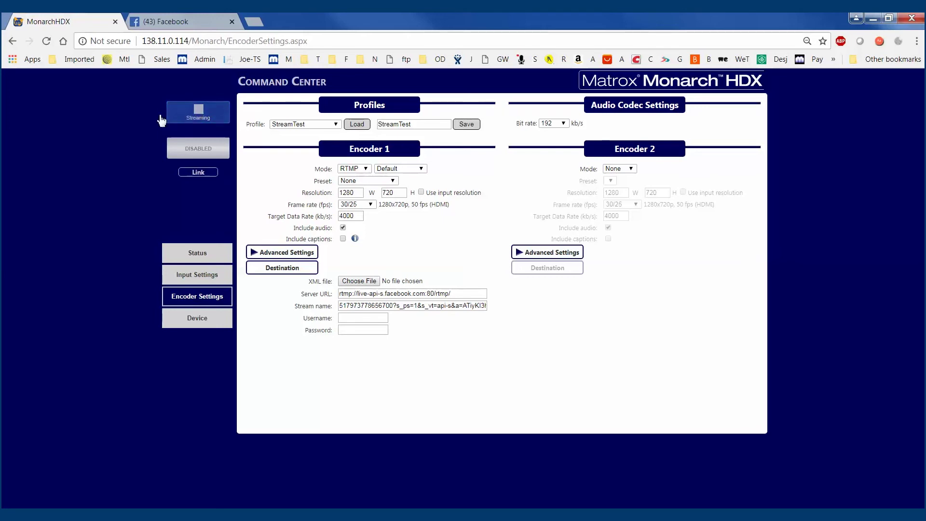
click(181, 22)
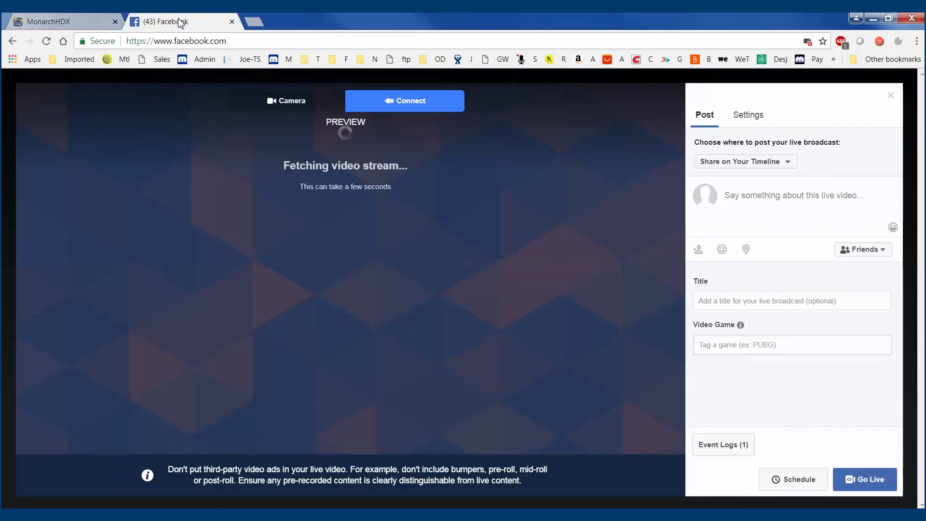
- Go live briefly with the incoming drum video, then end the live video
click(865, 479)
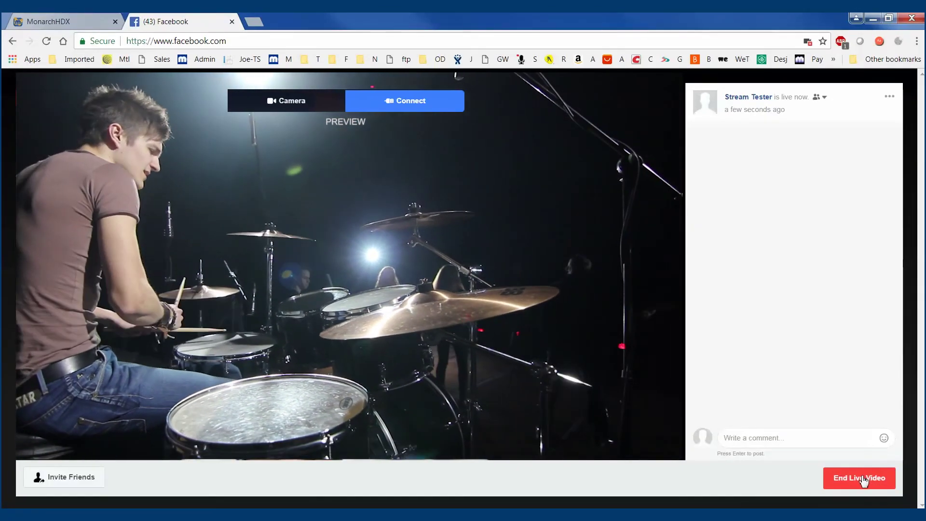
click(835, 479)
click(788, 162)
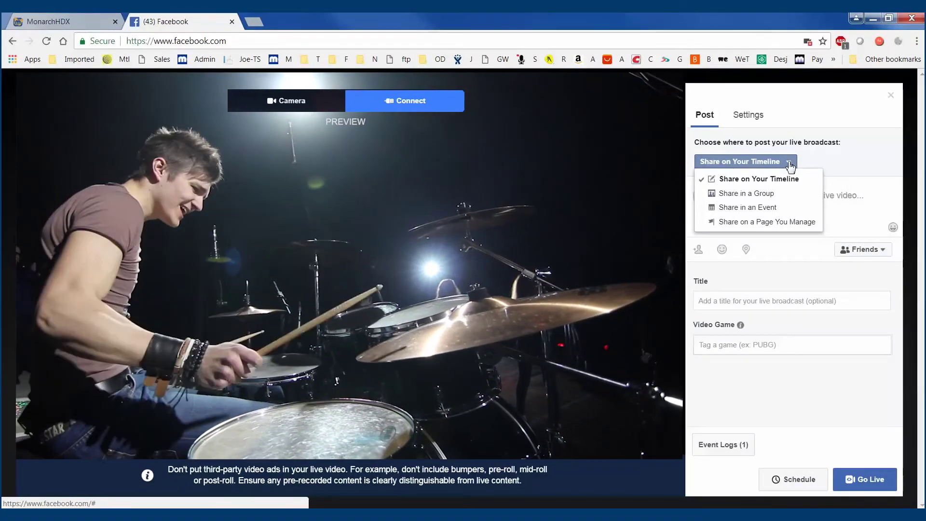
- Keep Share on Your Timeline selected and go live with the drum video
click(790, 167)
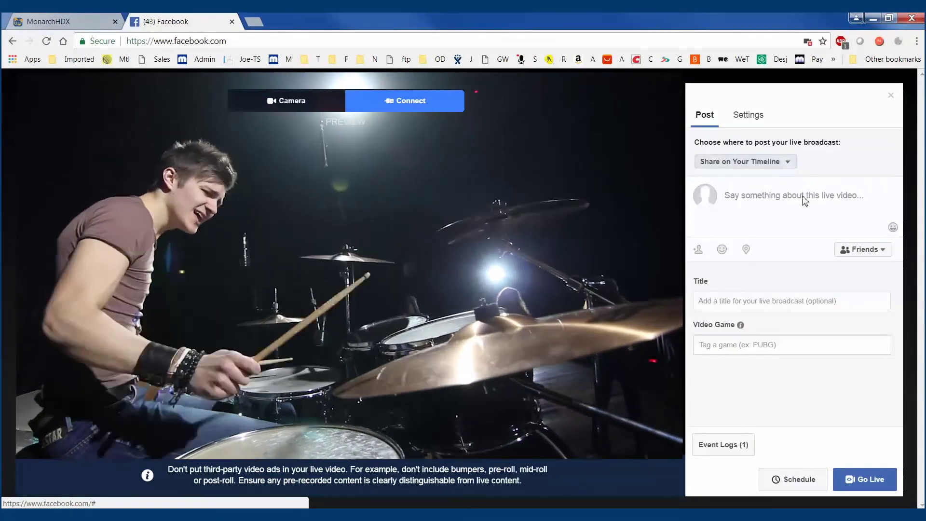
click(866, 480)
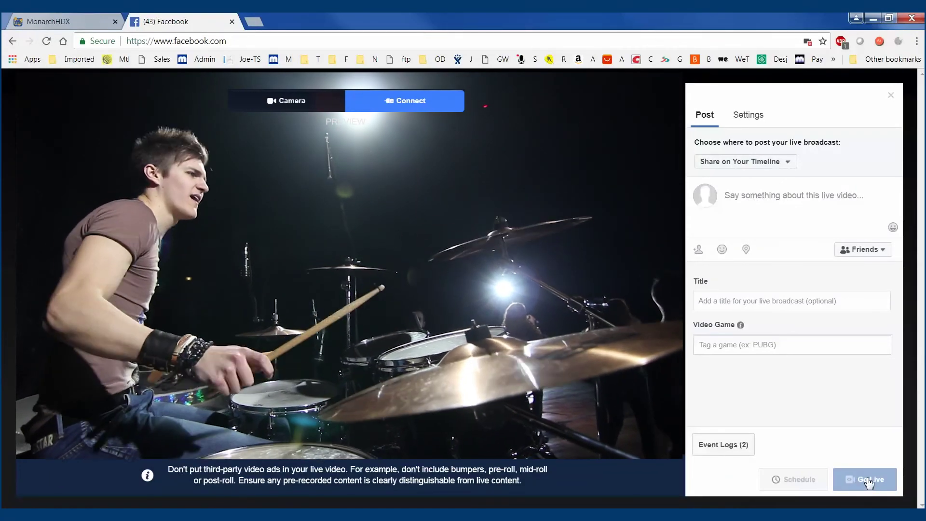